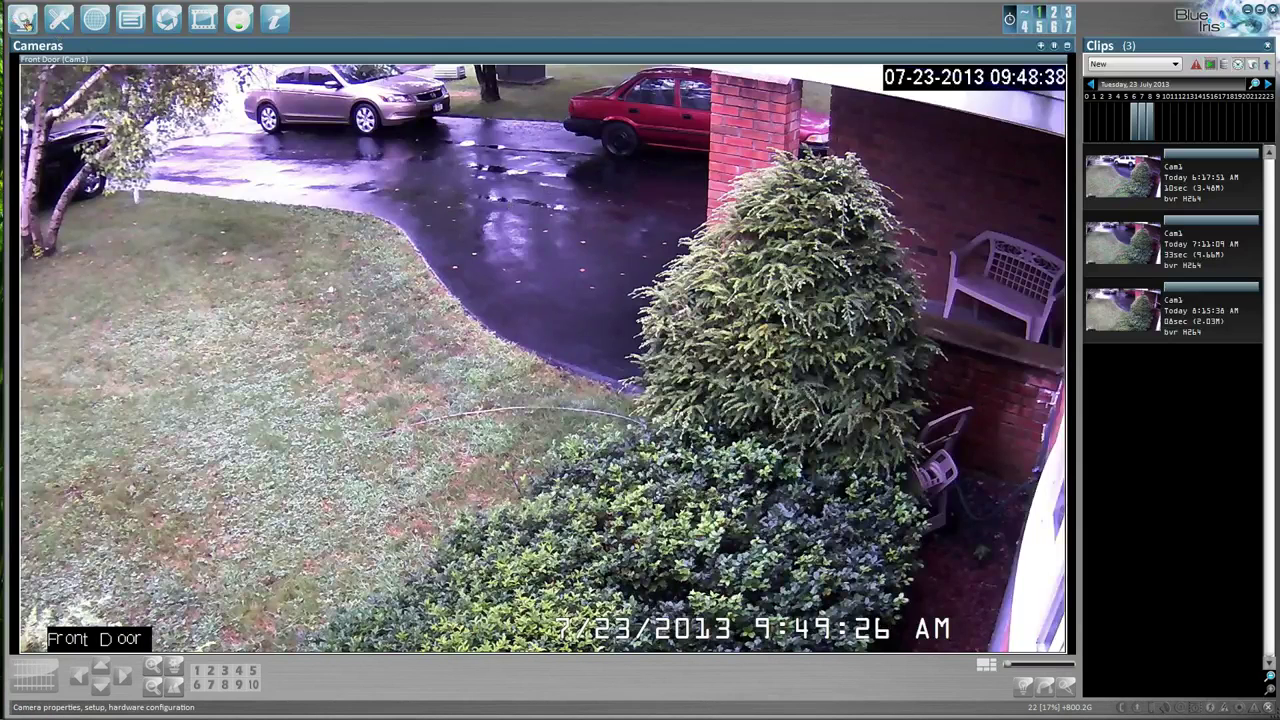
View the Front Door camera properties and the program settings, closing both without changes
left_click(23, 19)
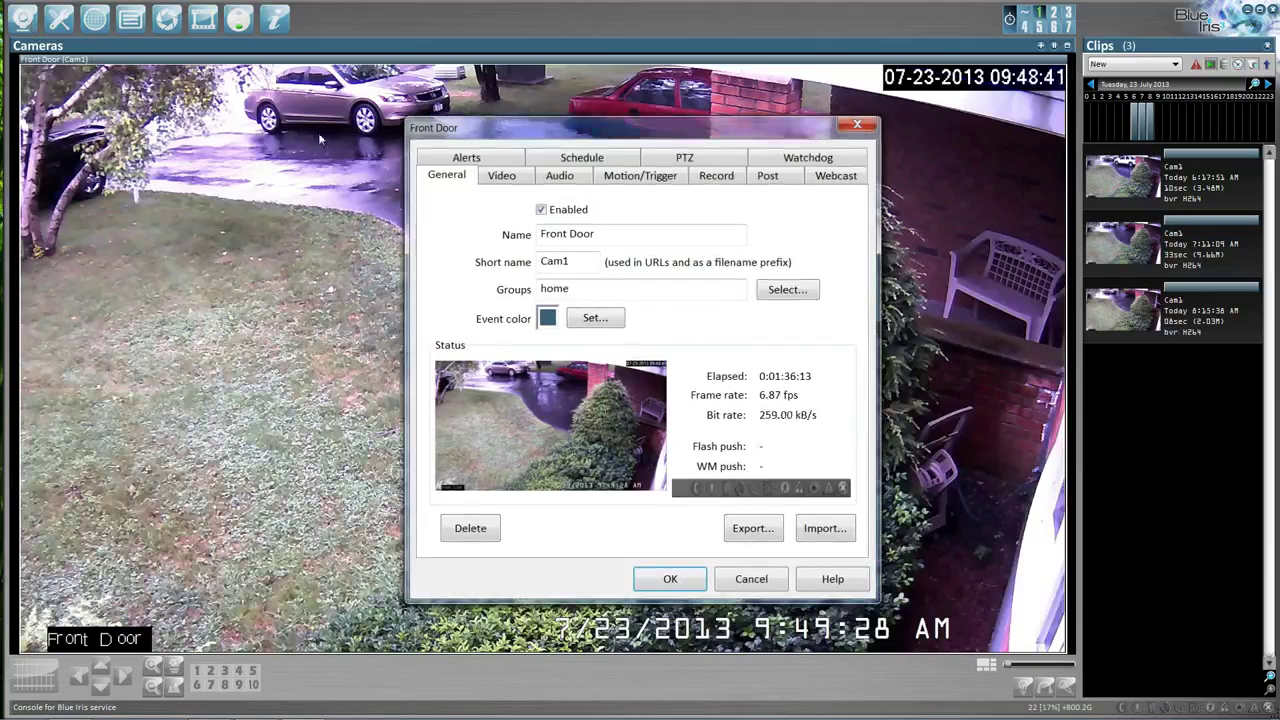
left_click(857, 126)
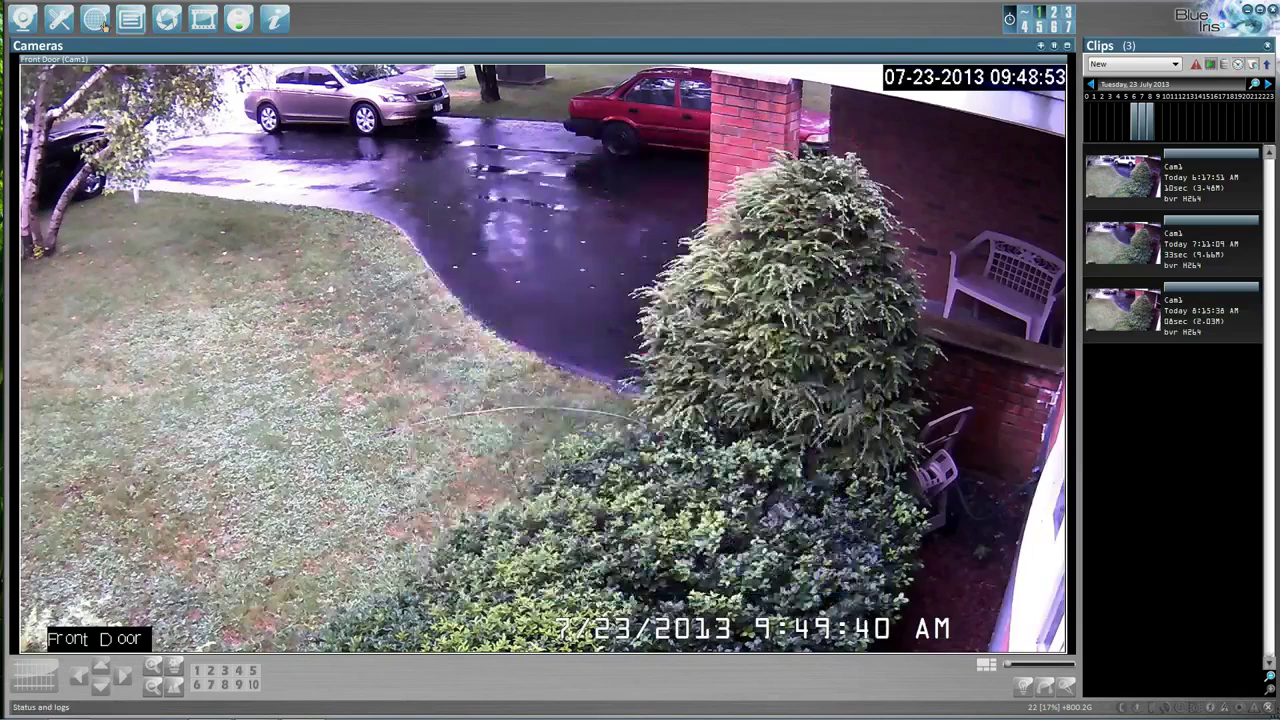
left_click(70, 20)
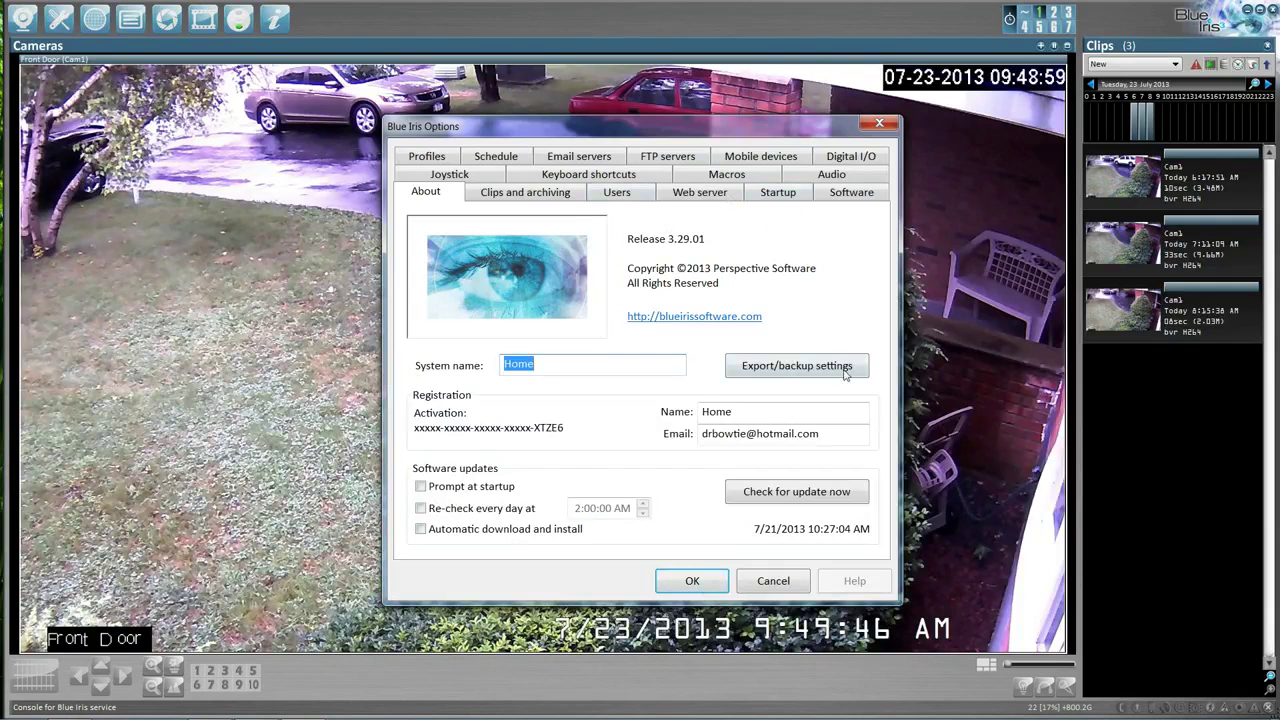
left_click(880, 124)
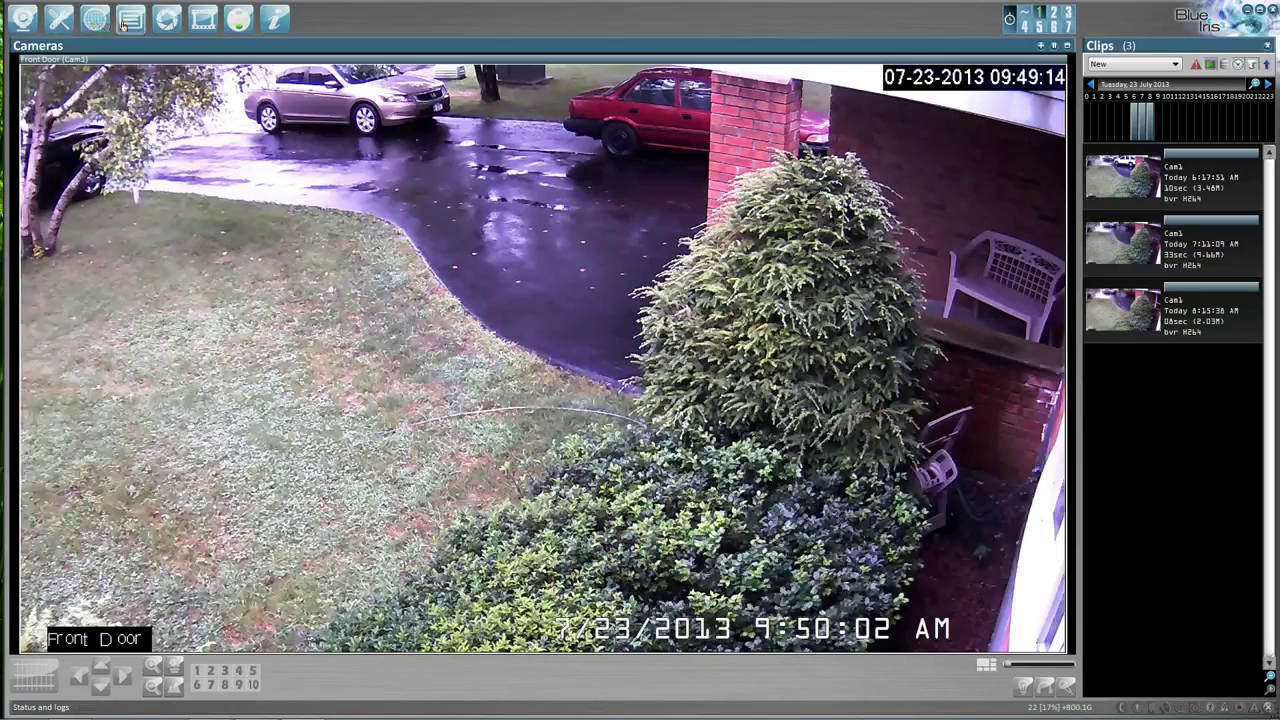
Review the status and message log twice, closing it each time
left_click(127, 22)
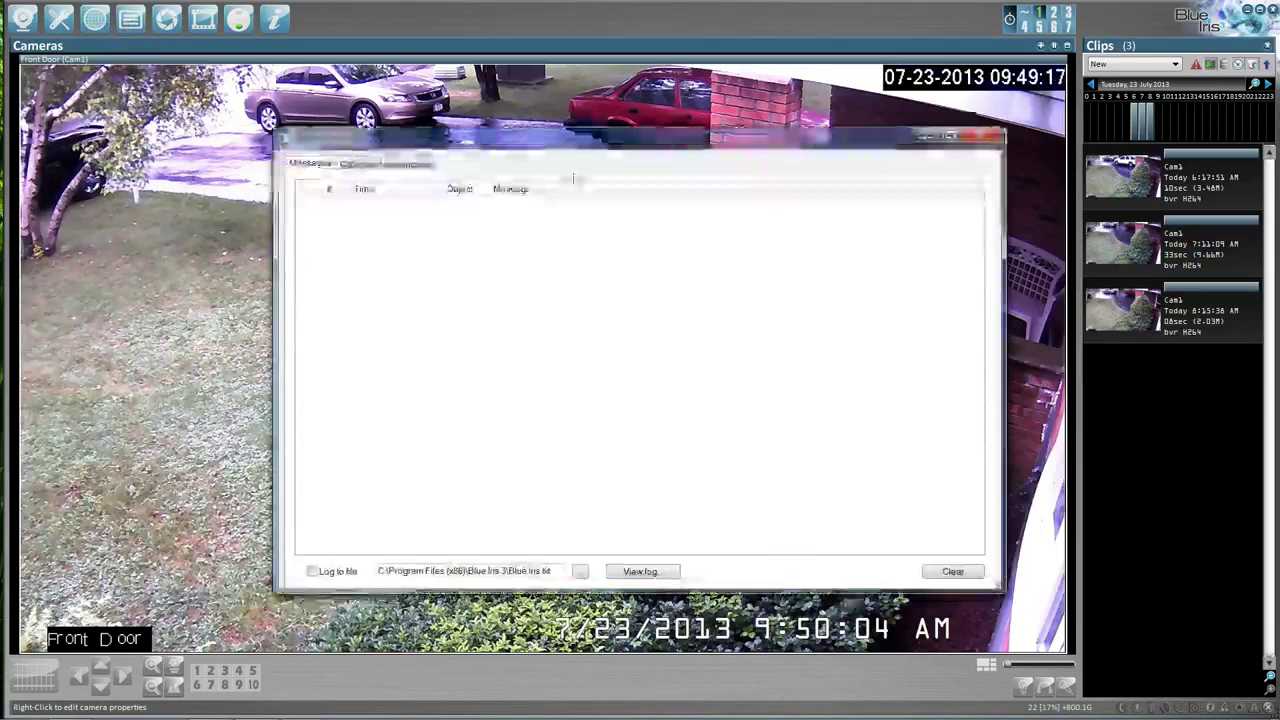
left_click(982, 136)
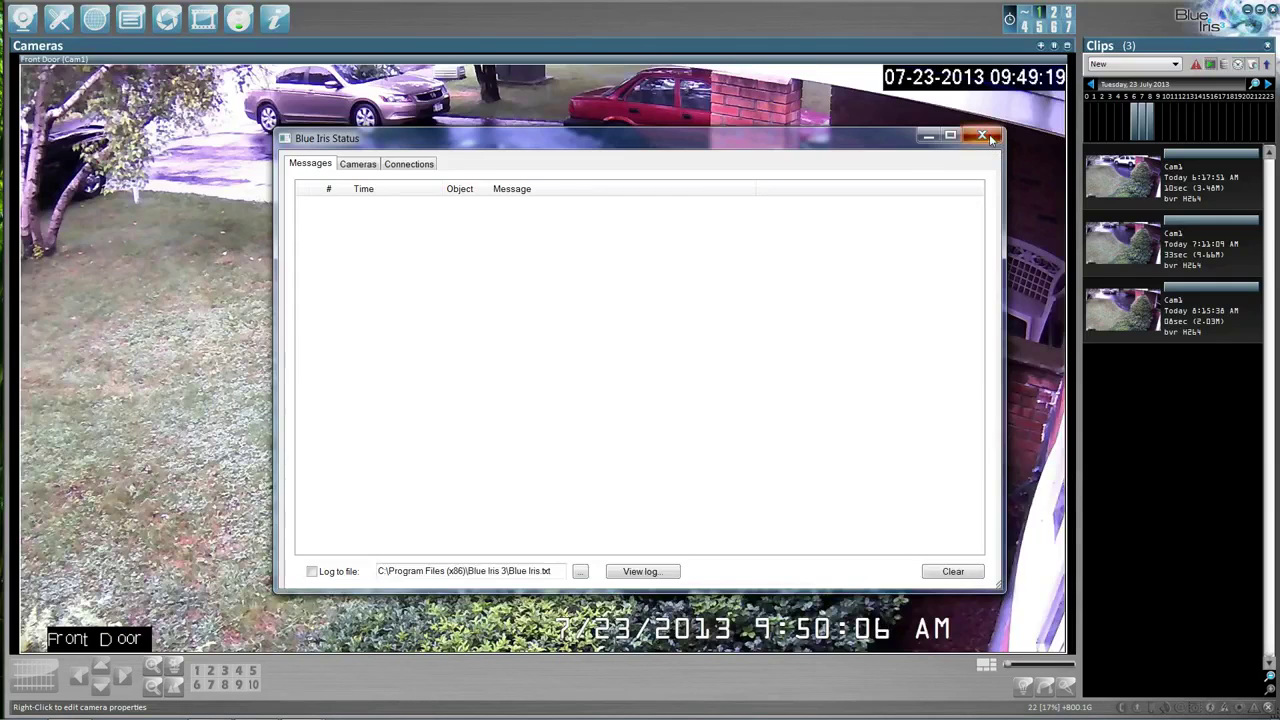
left_click(130, 20)
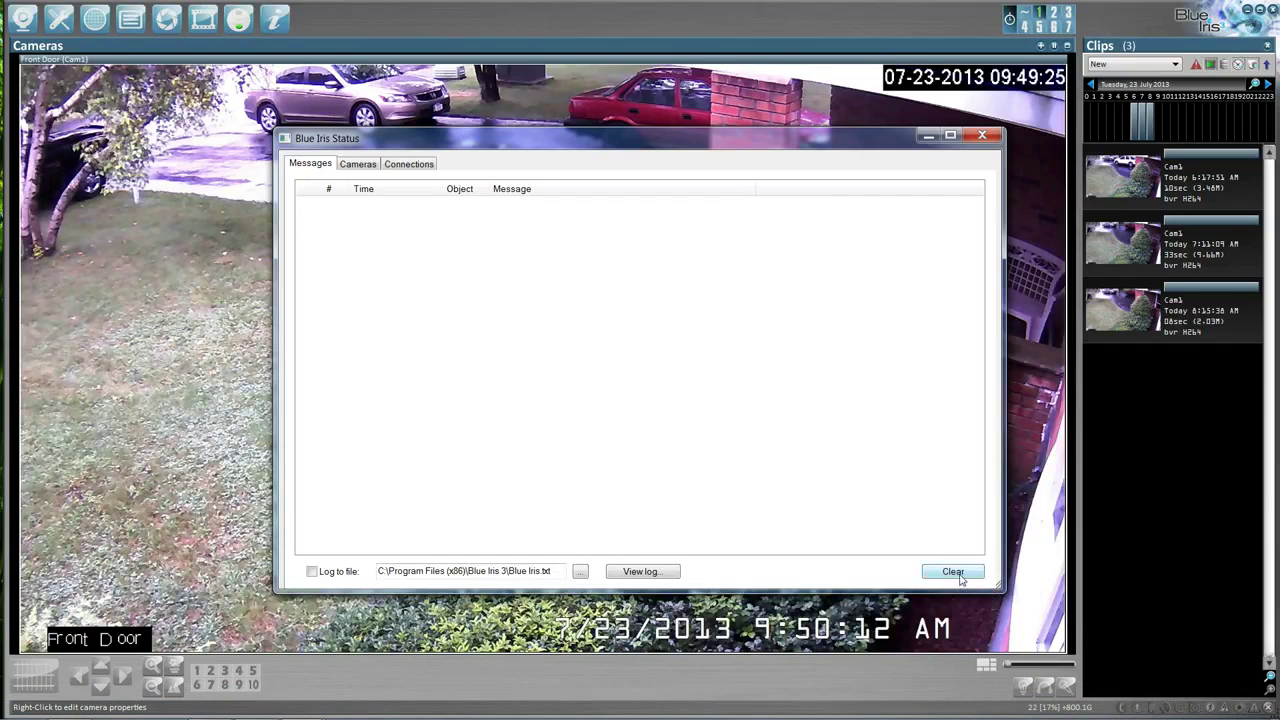
left_click(982, 135)
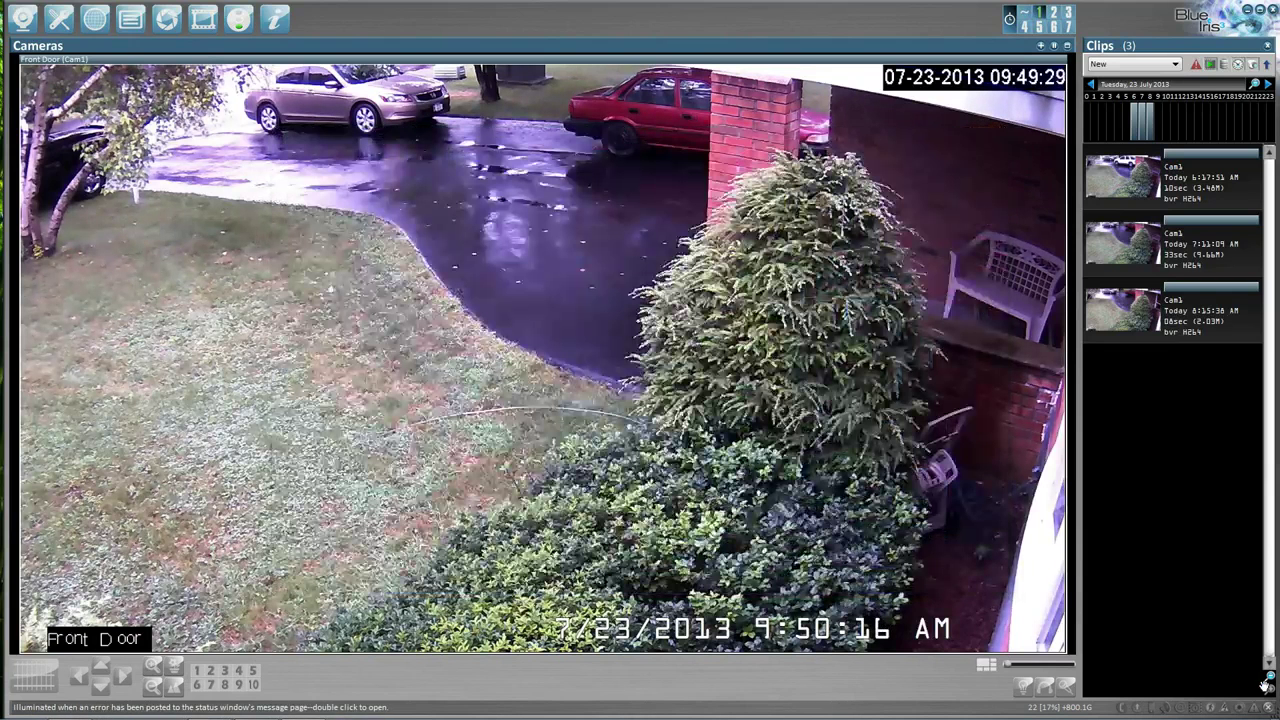
Snapshot the Front Door camera, record a manual clip, and put the traffic signal on timed delay
left_click(165, 22)
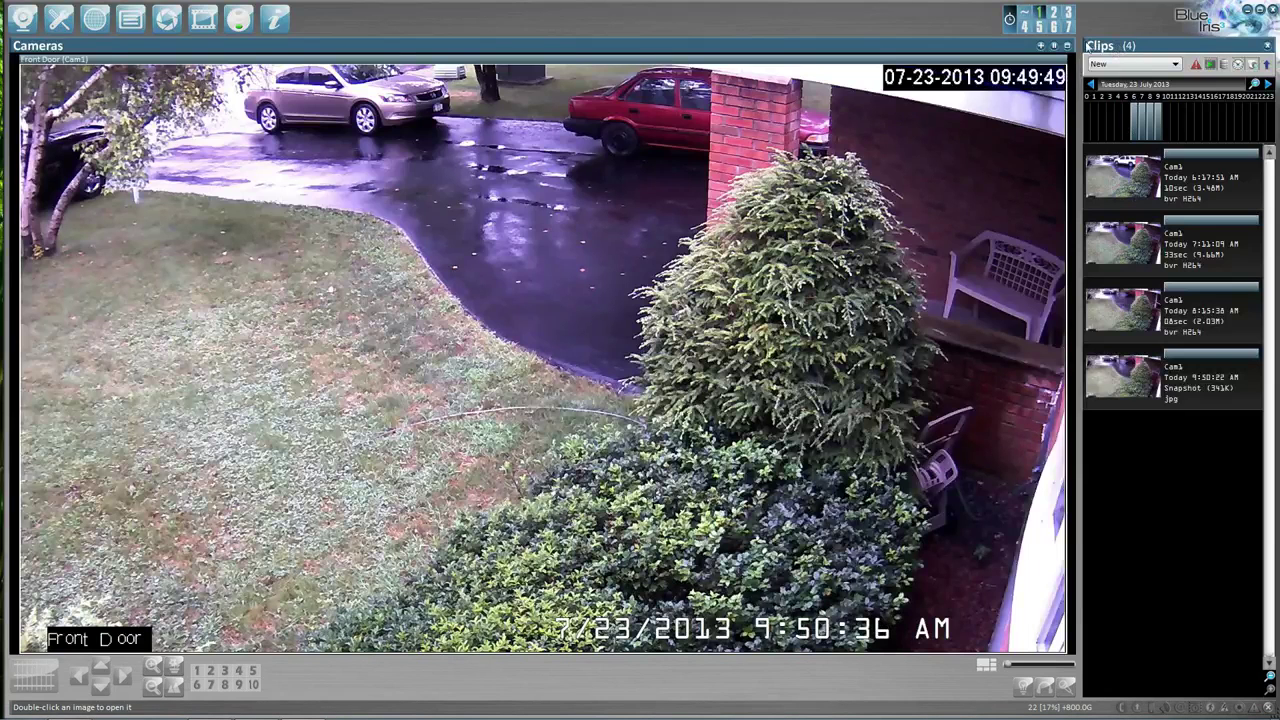
left_click(205, 21)
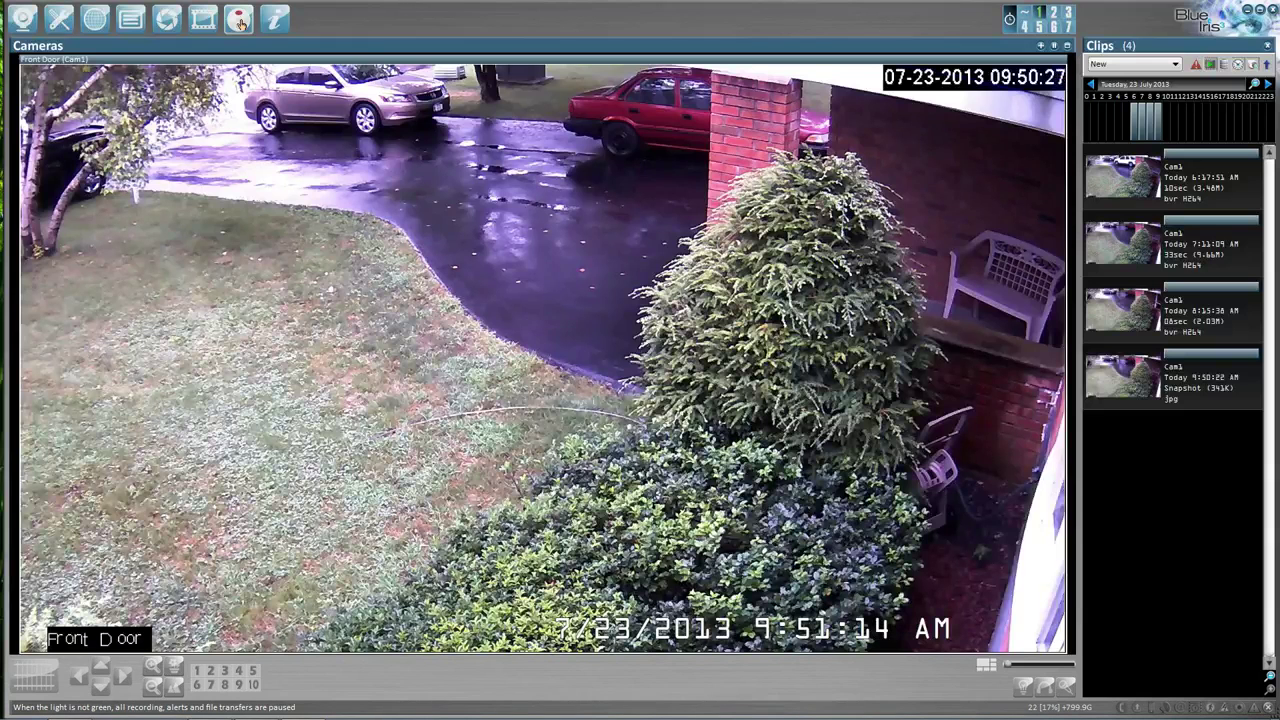
left_click(239, 20)
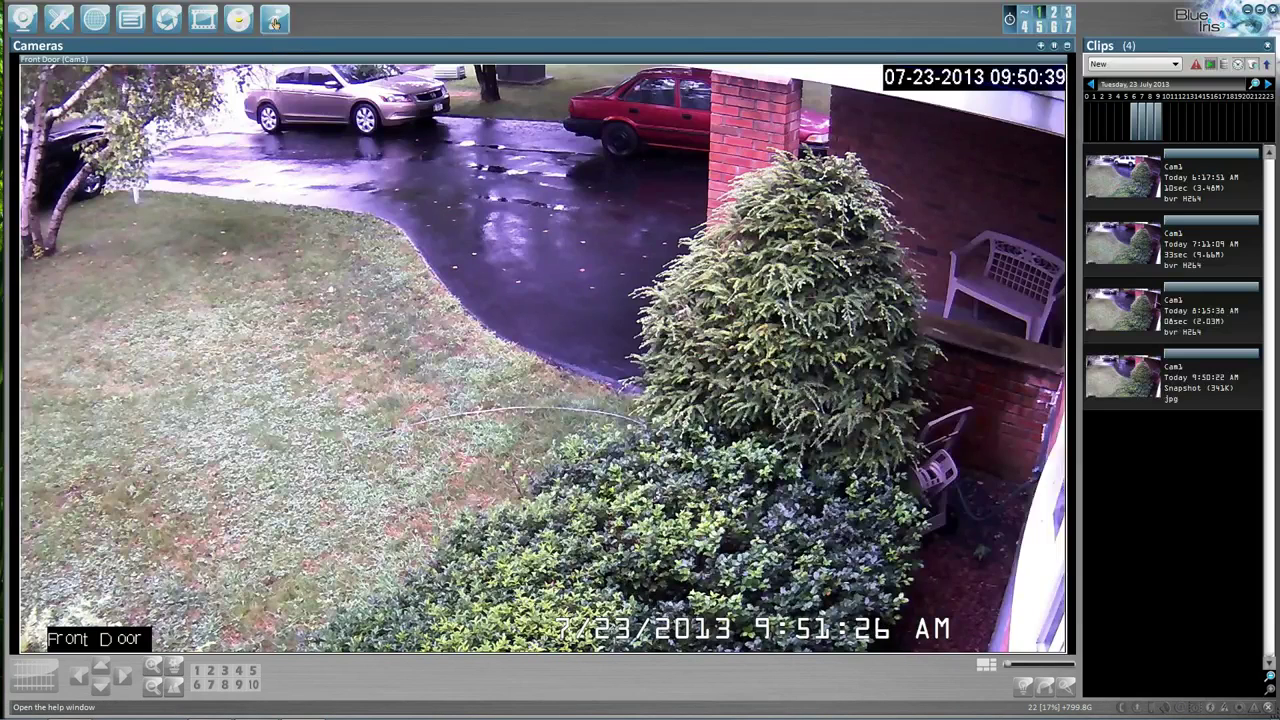
left_click(275, 18)
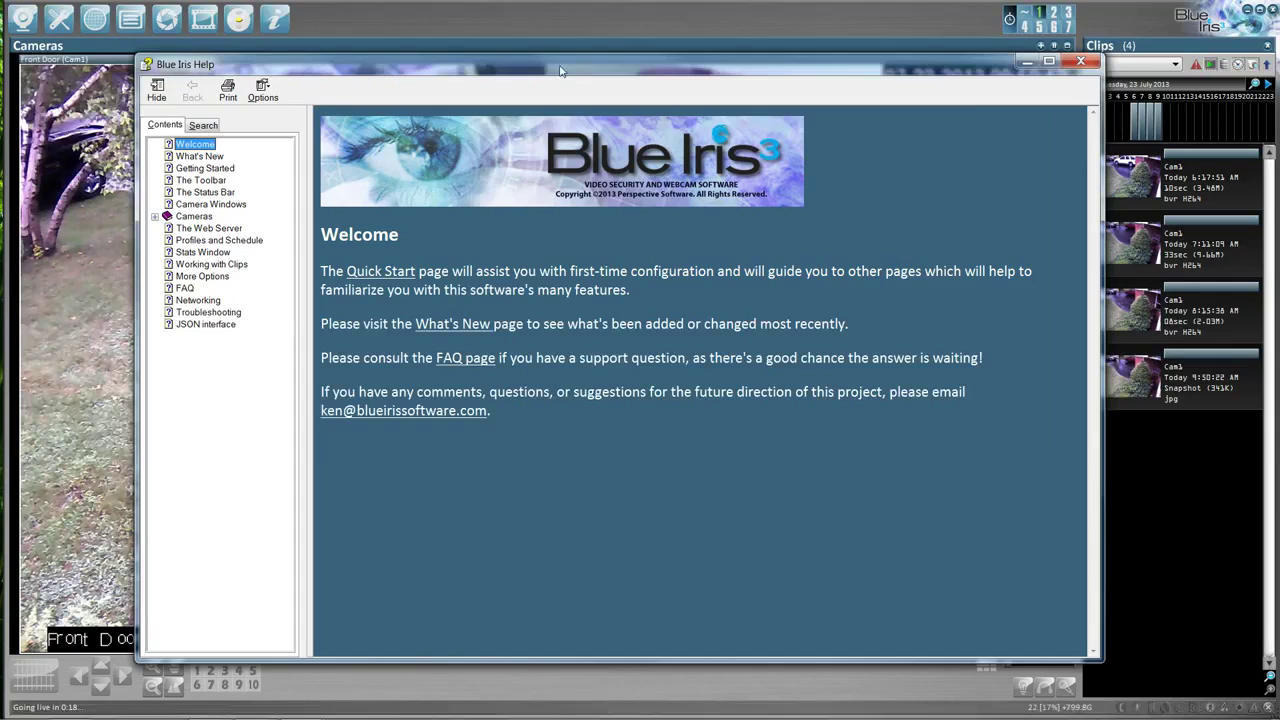
left_click_drag(560, 70, 521, 47)
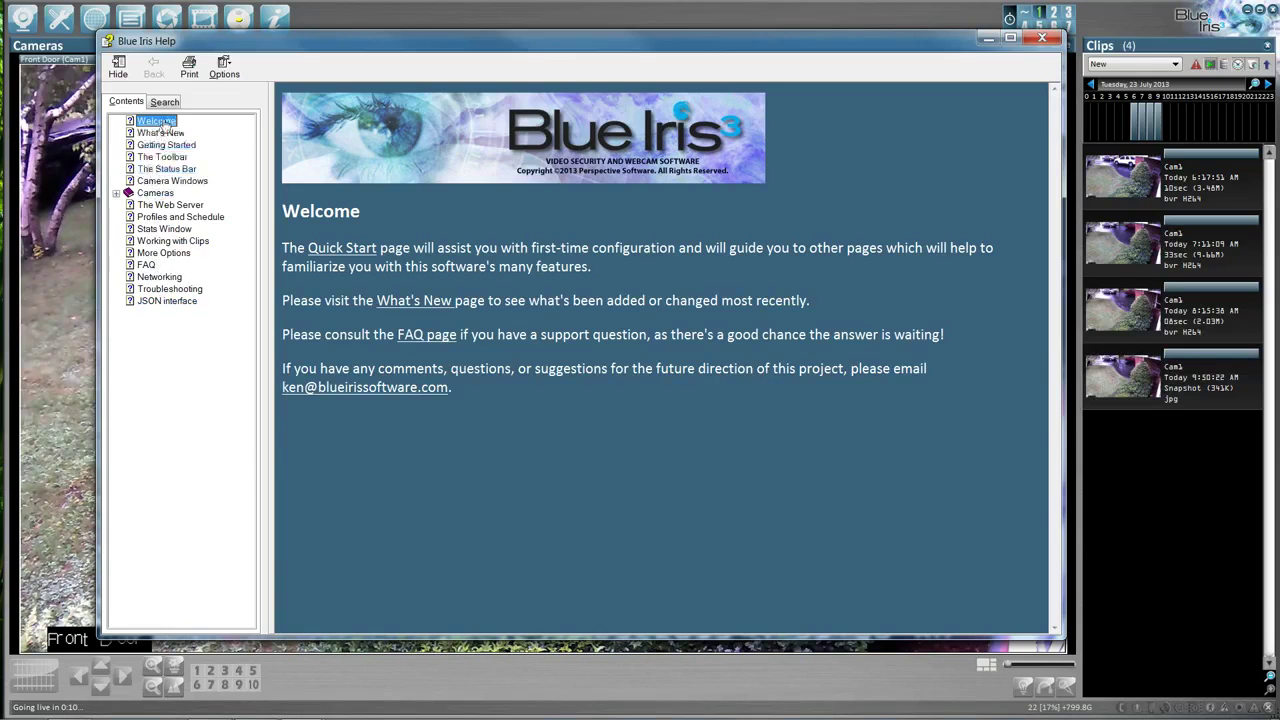
left_click(1042, 38)
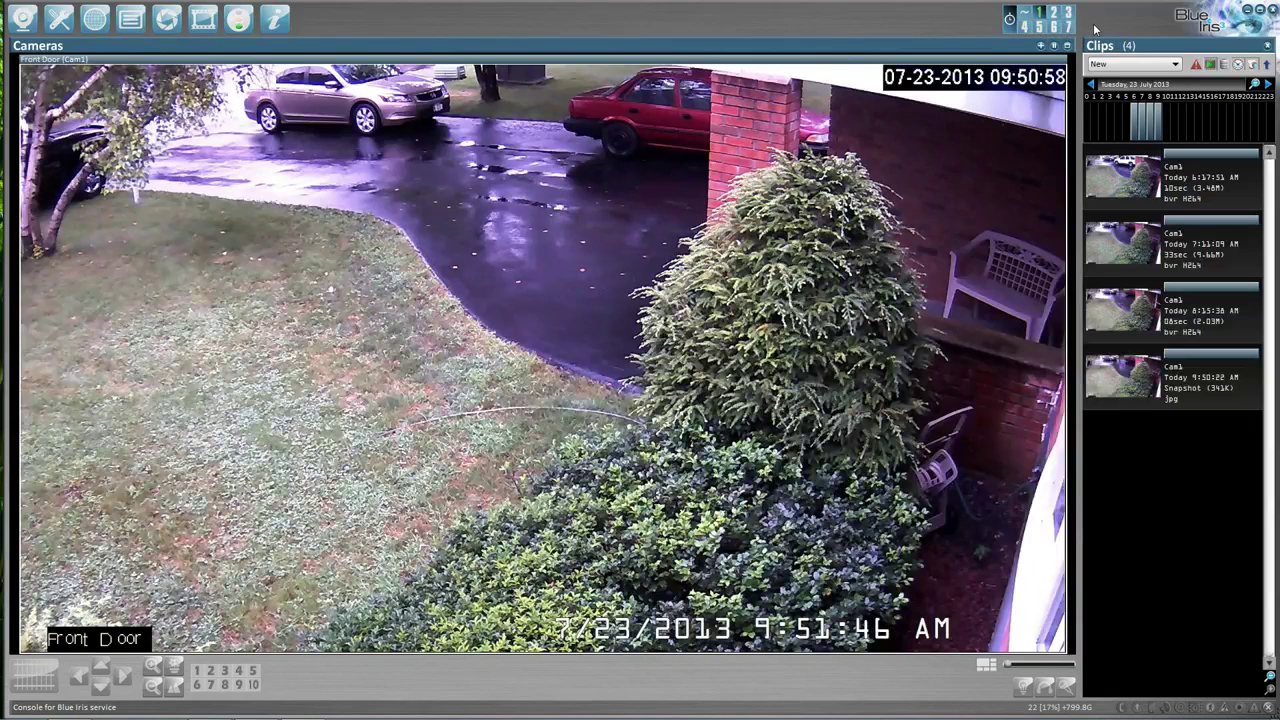
Hold the current profile, select profile 1, then return profile control to the schedule
left_click(1040, 15)
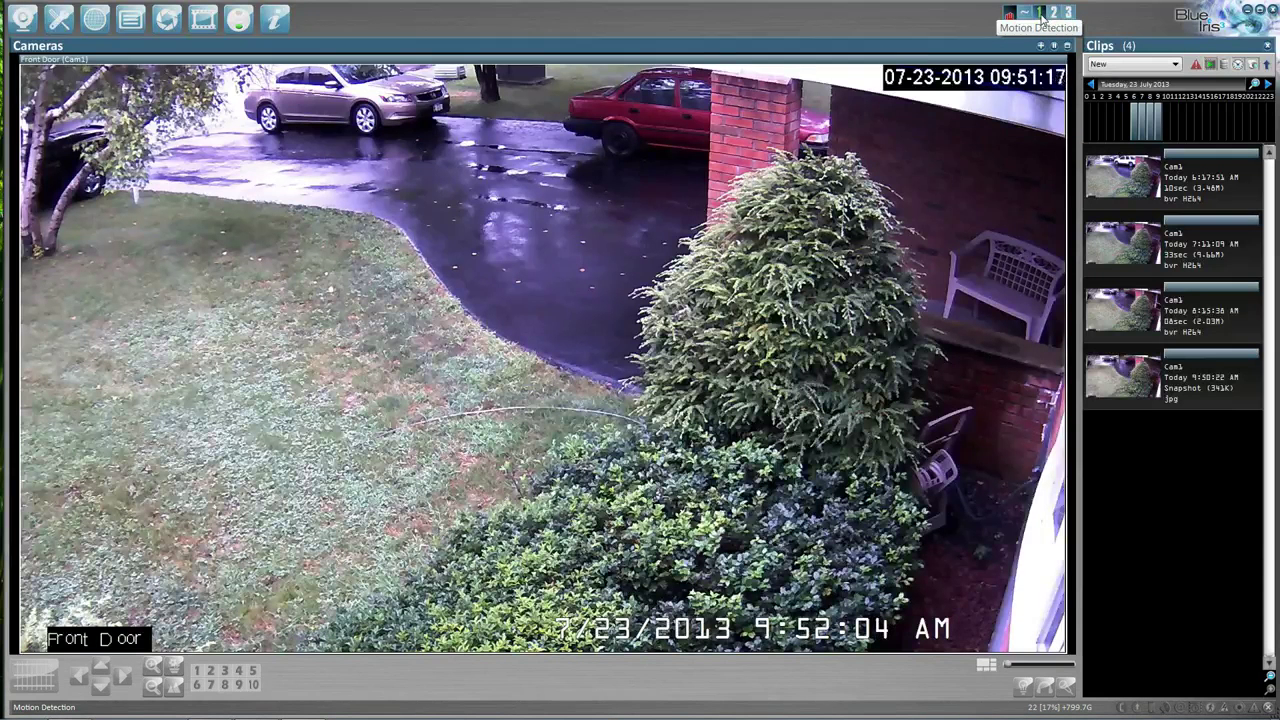
left_click(1041, 15)
left_click(1009, 19)
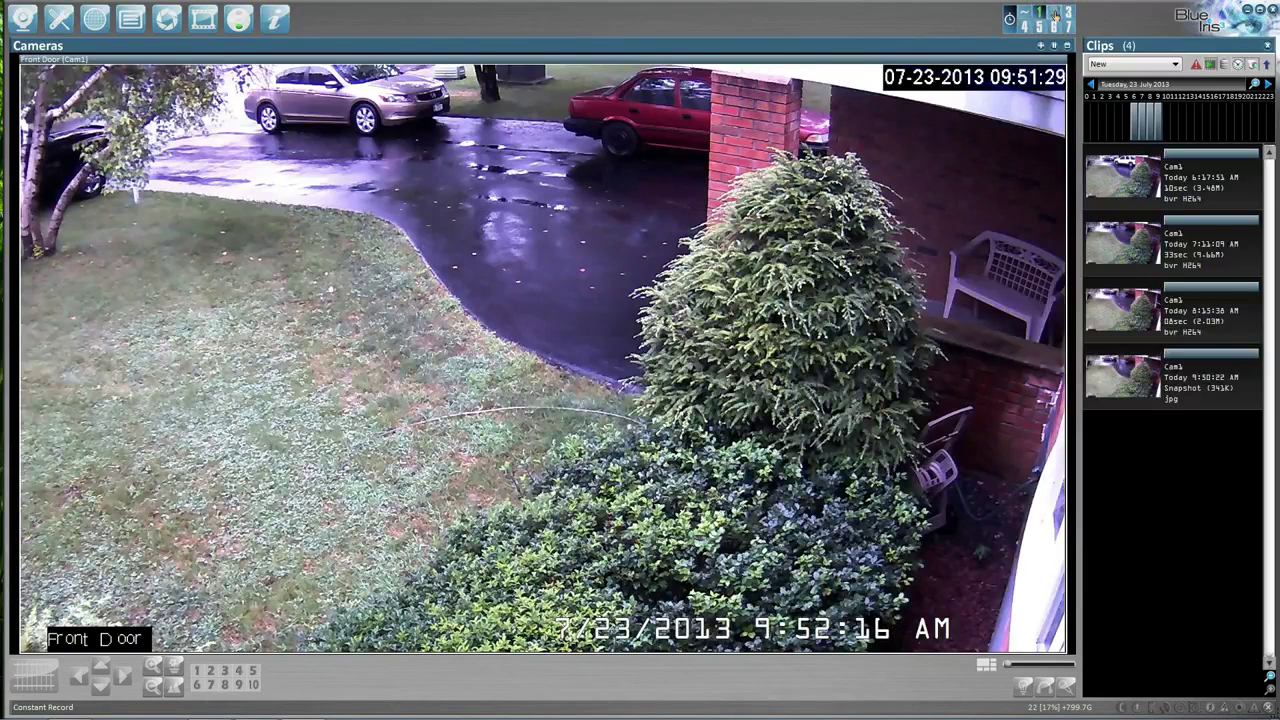
left_click(1040, 12)
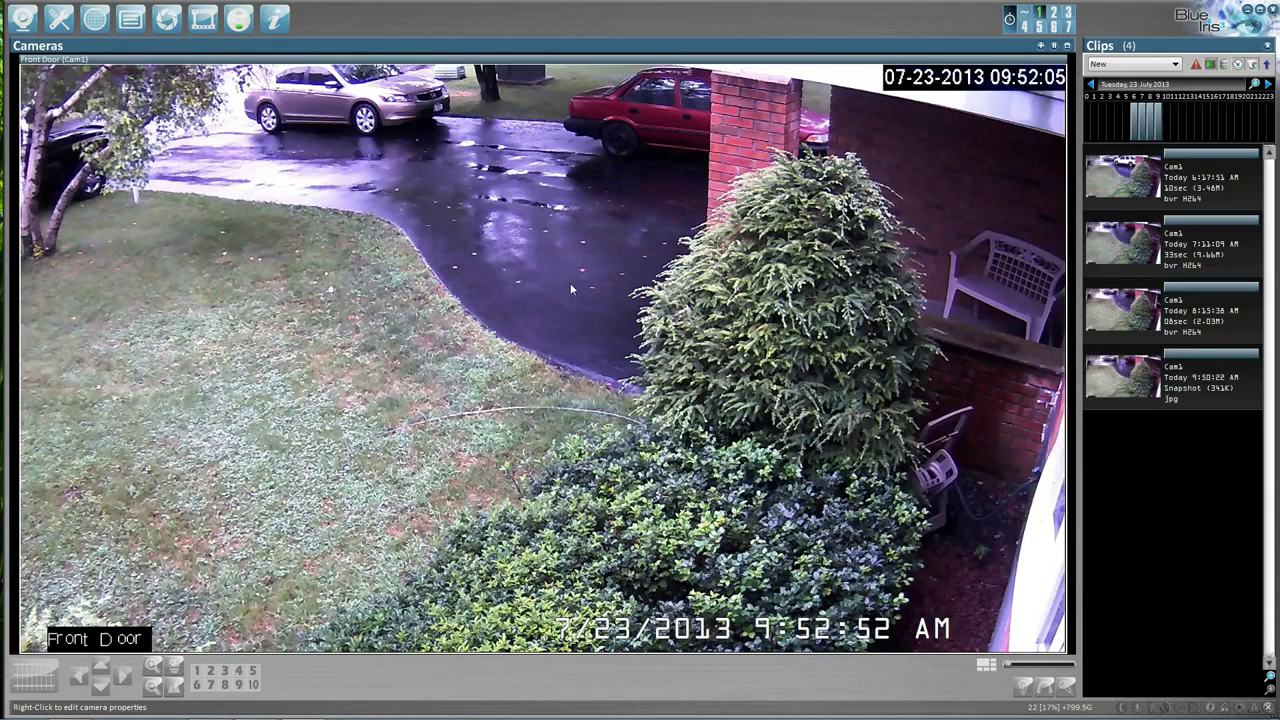
right_click(423, 267)
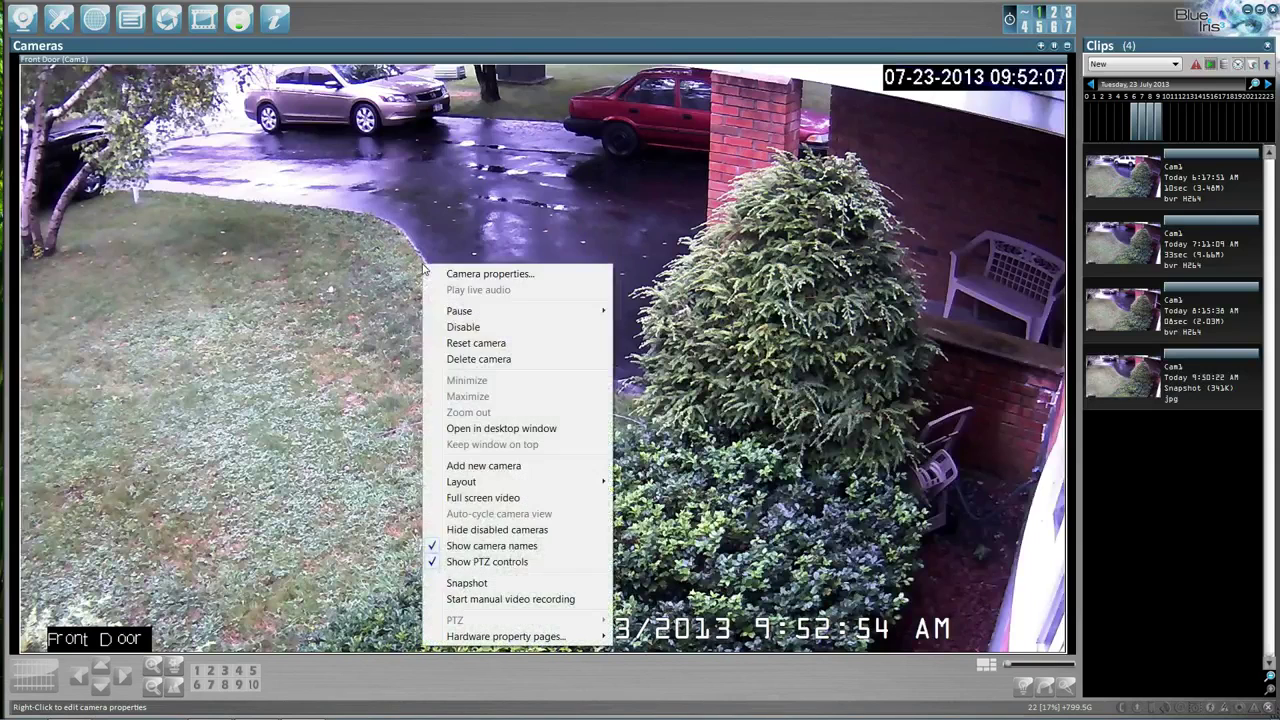
left_click(503, 429)
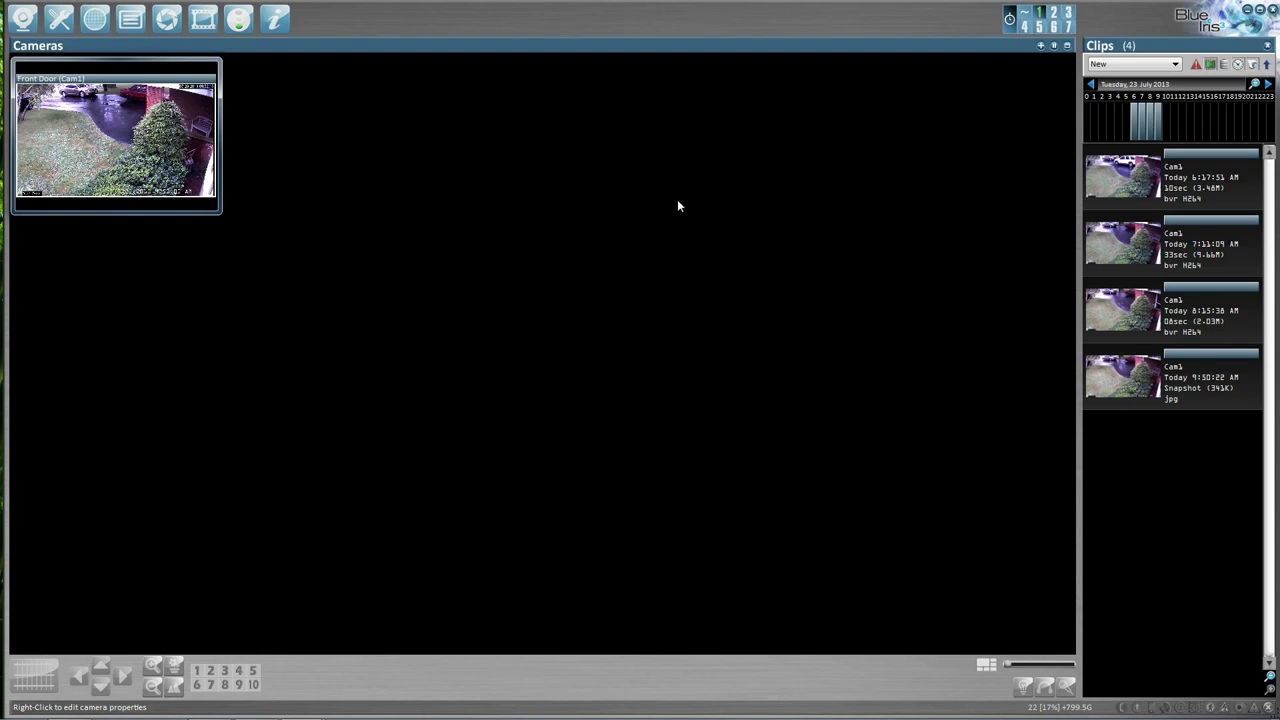
right_click(131, 138)
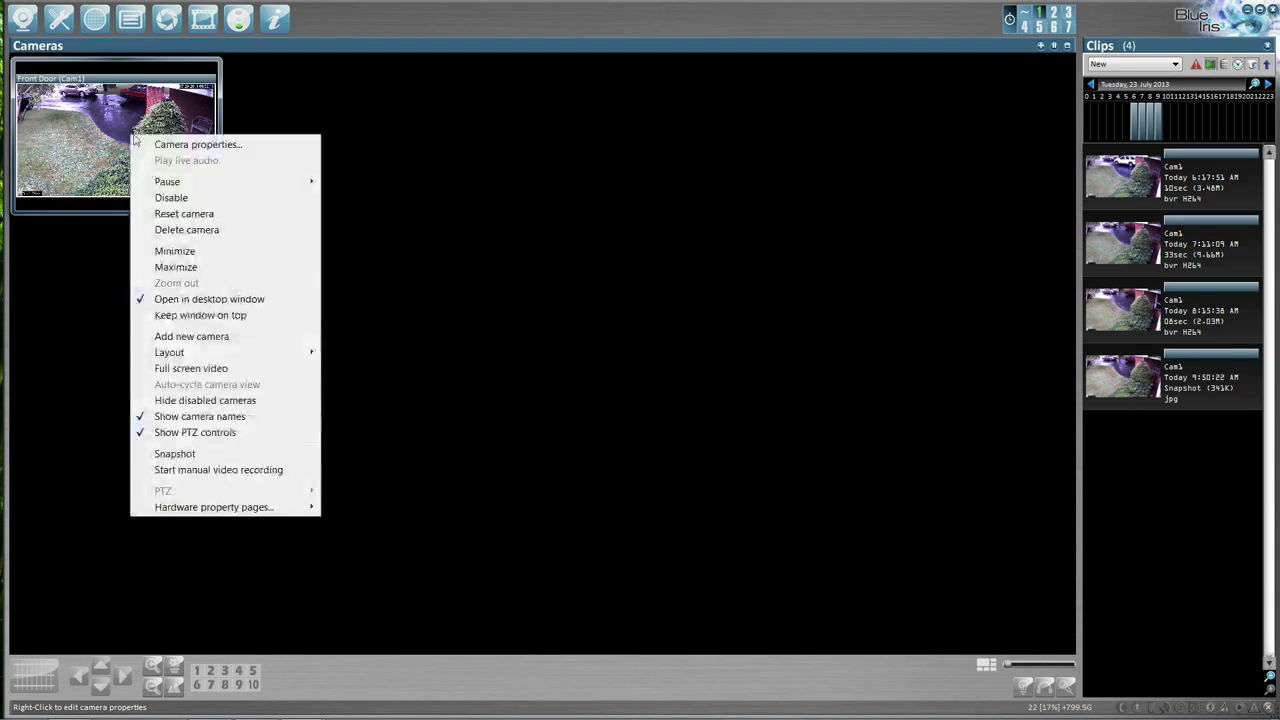
left_click(216, 298)
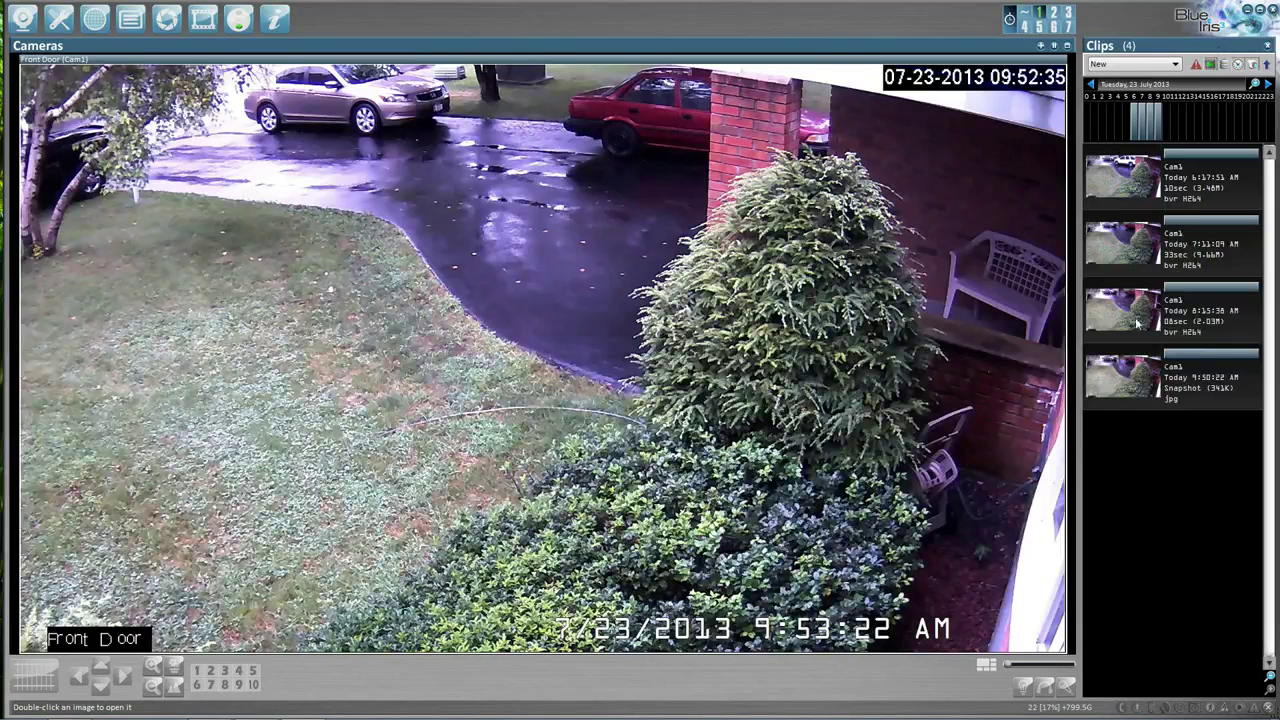
double_click(1122, 183)
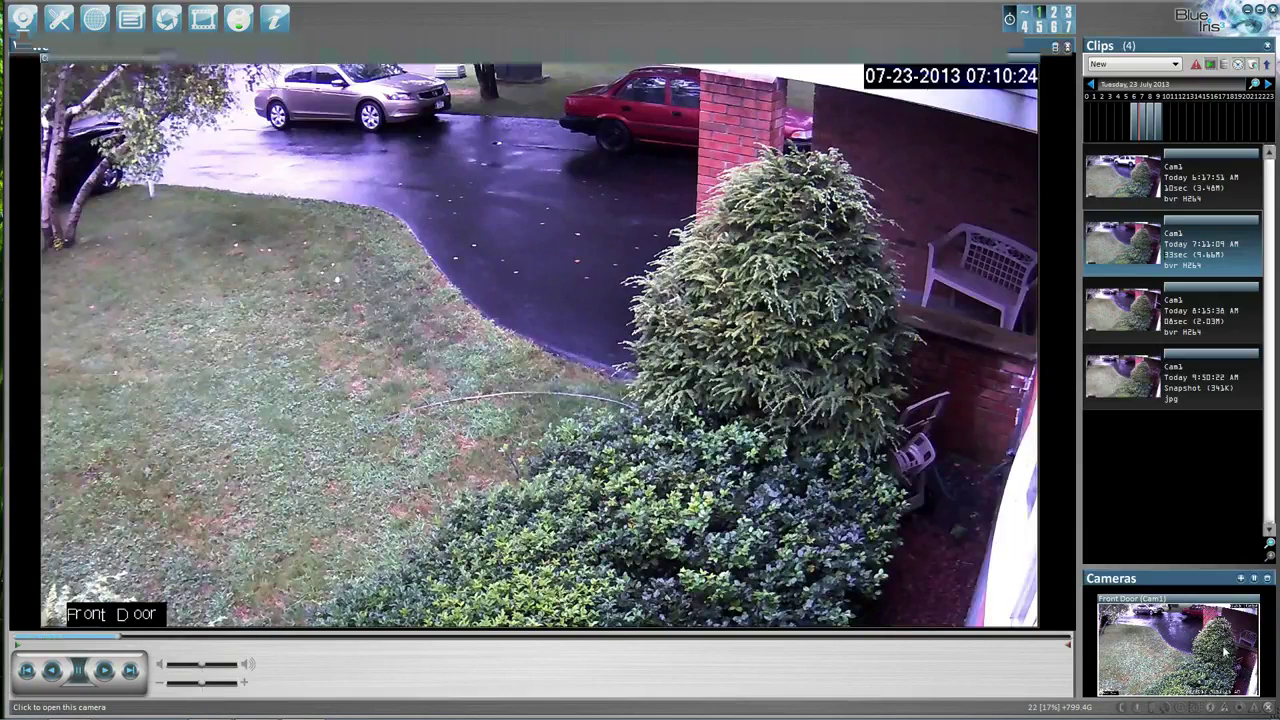
left_click(1178, 645)
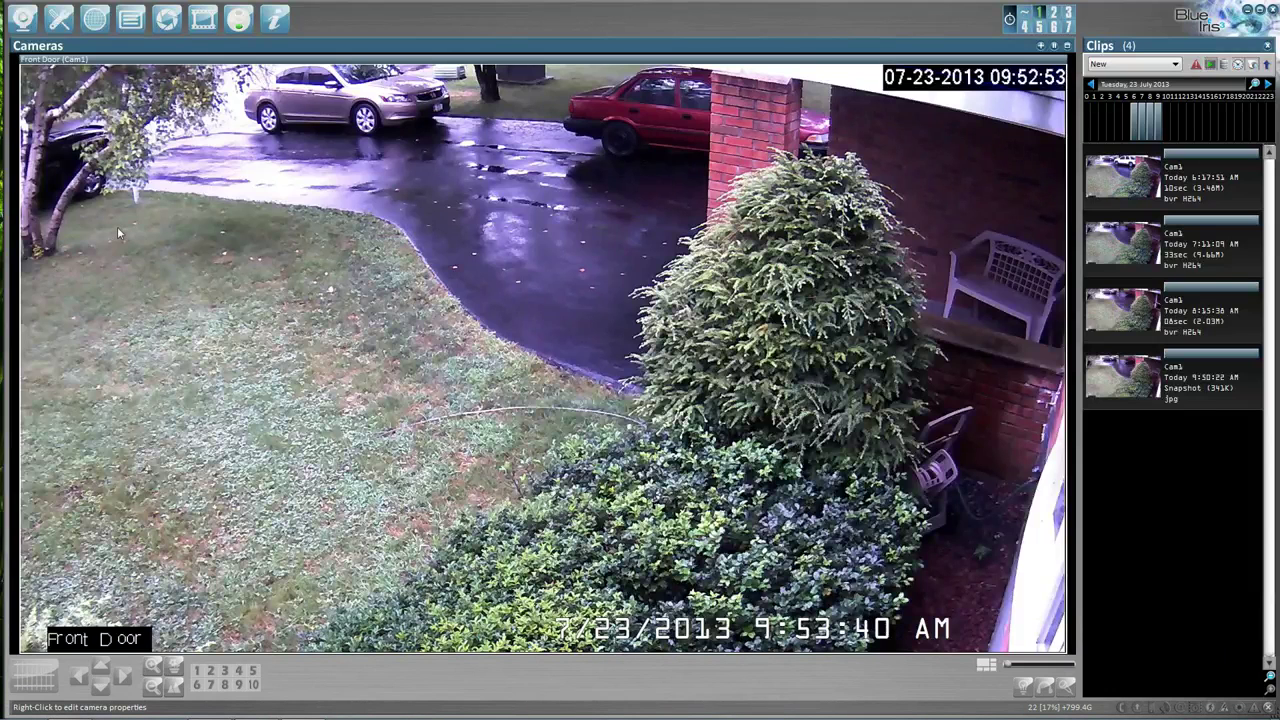
right_click(275, 255)
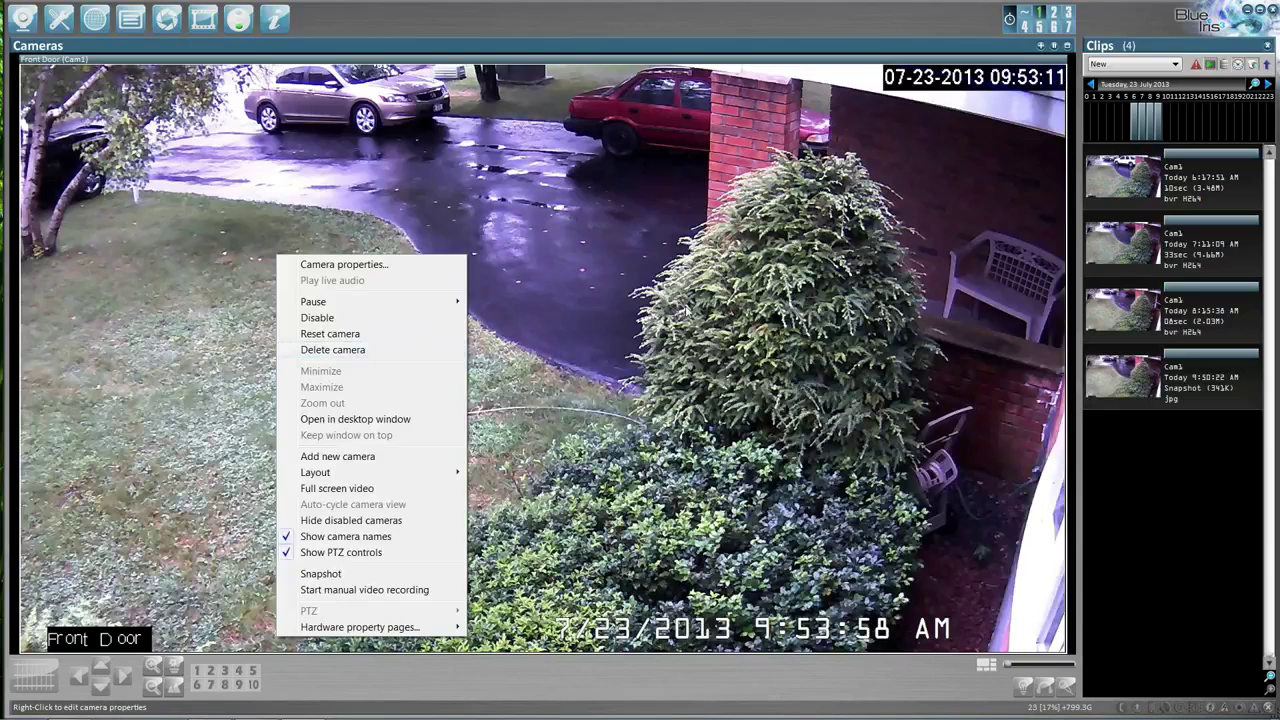
left_click(588, 292)
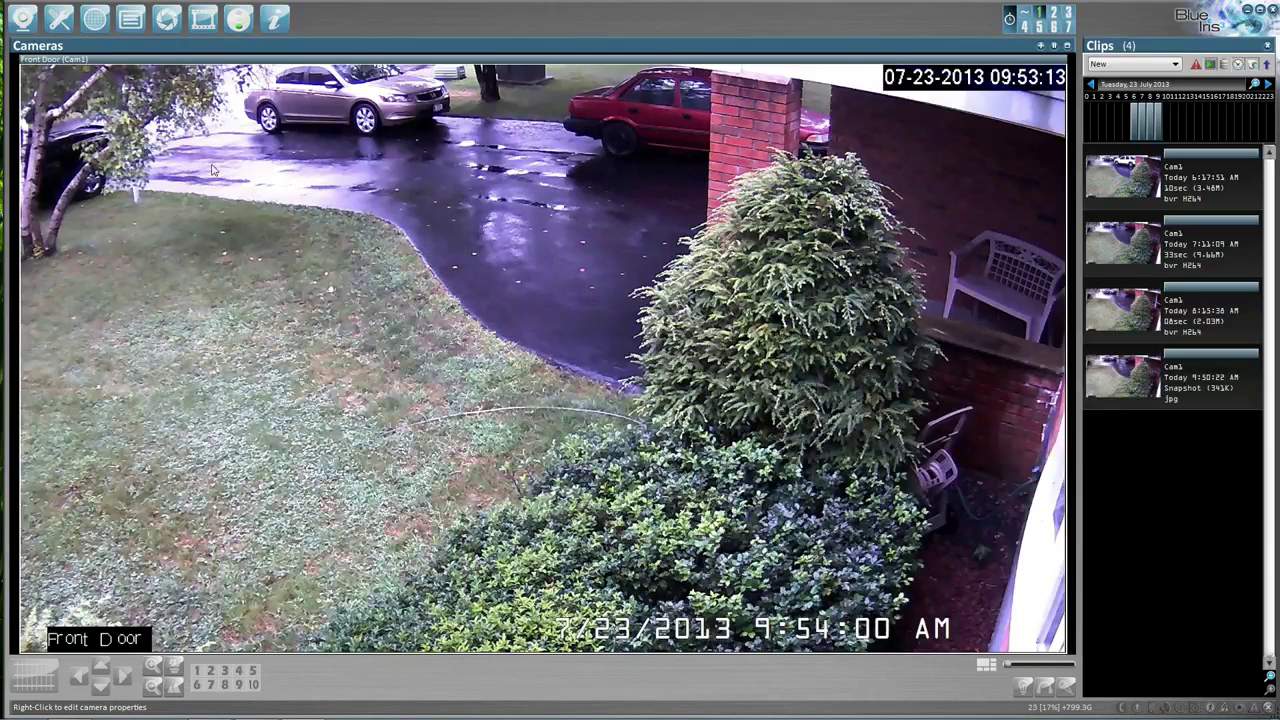
right_click(344, 188)
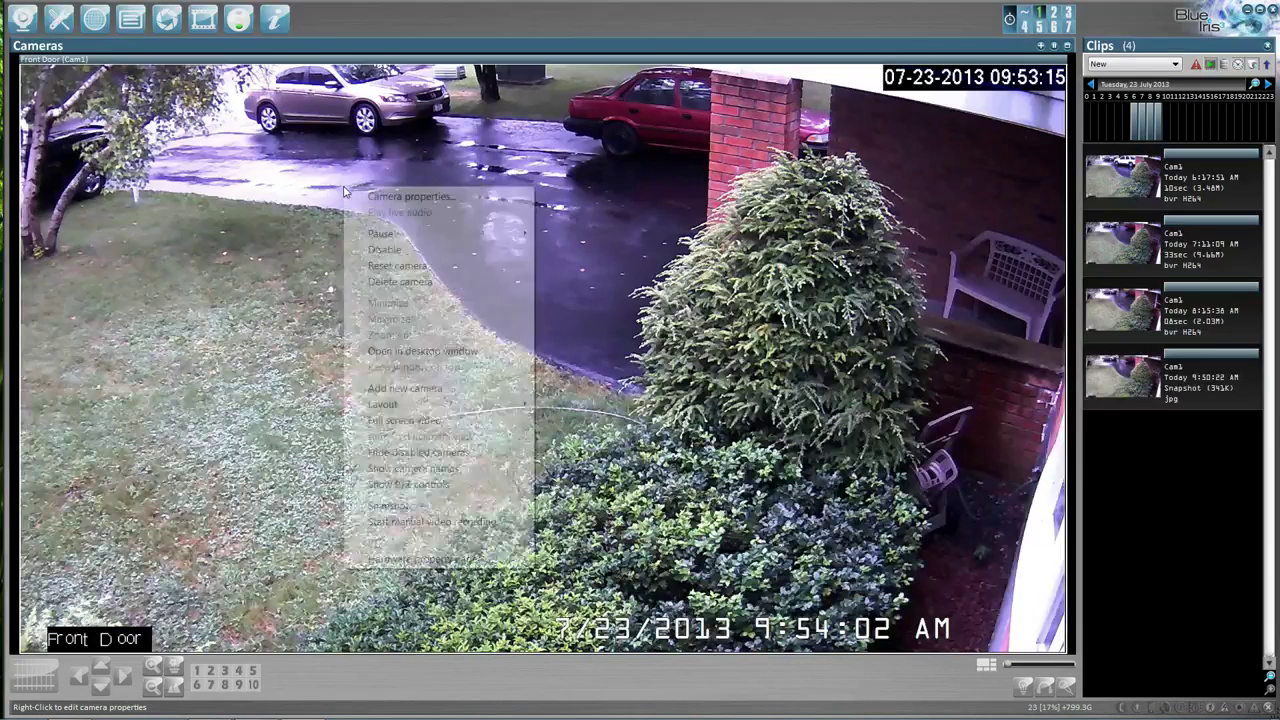
left_click(419, 351)
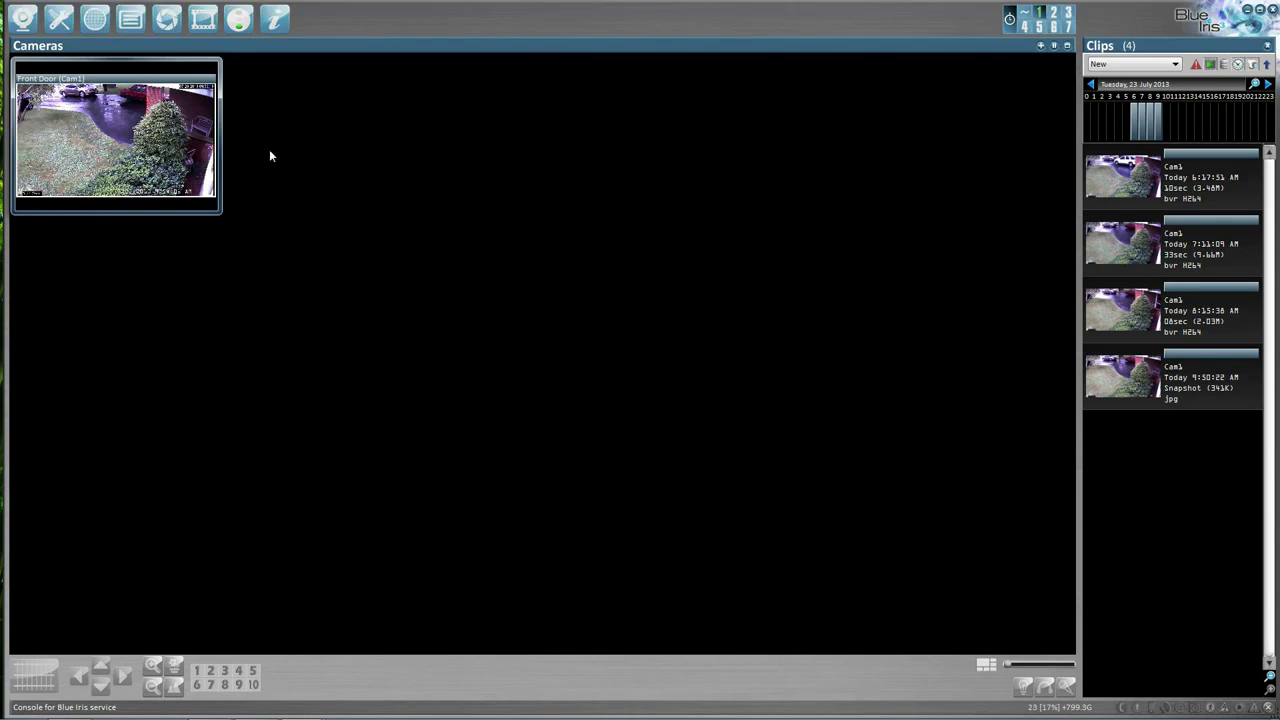
right_click(113, 137)
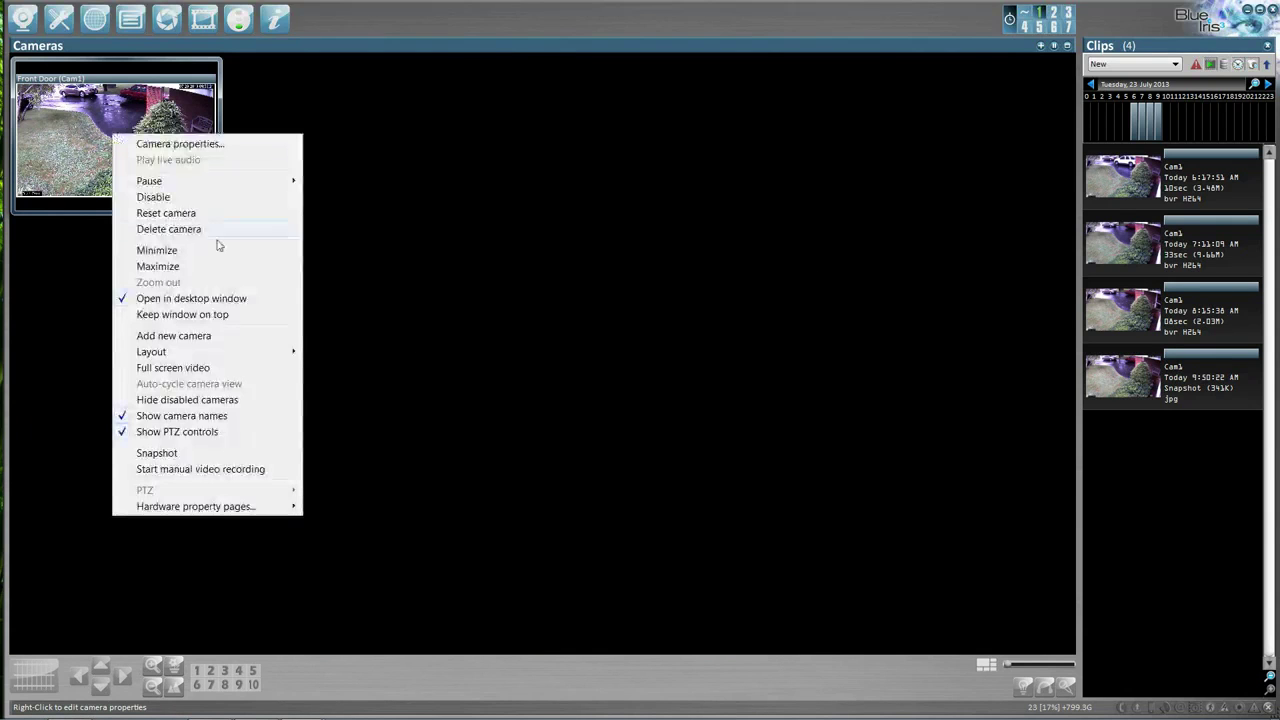
left_click(224, 300)
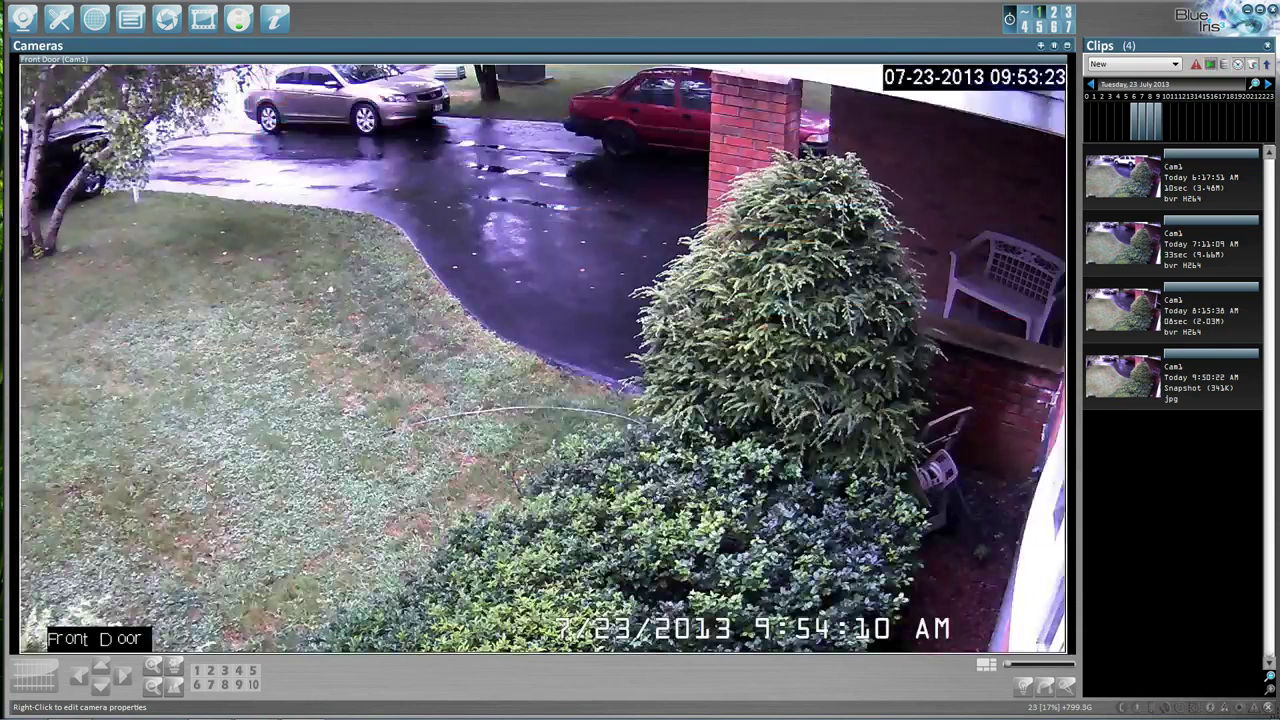
double_click(1148, 320)
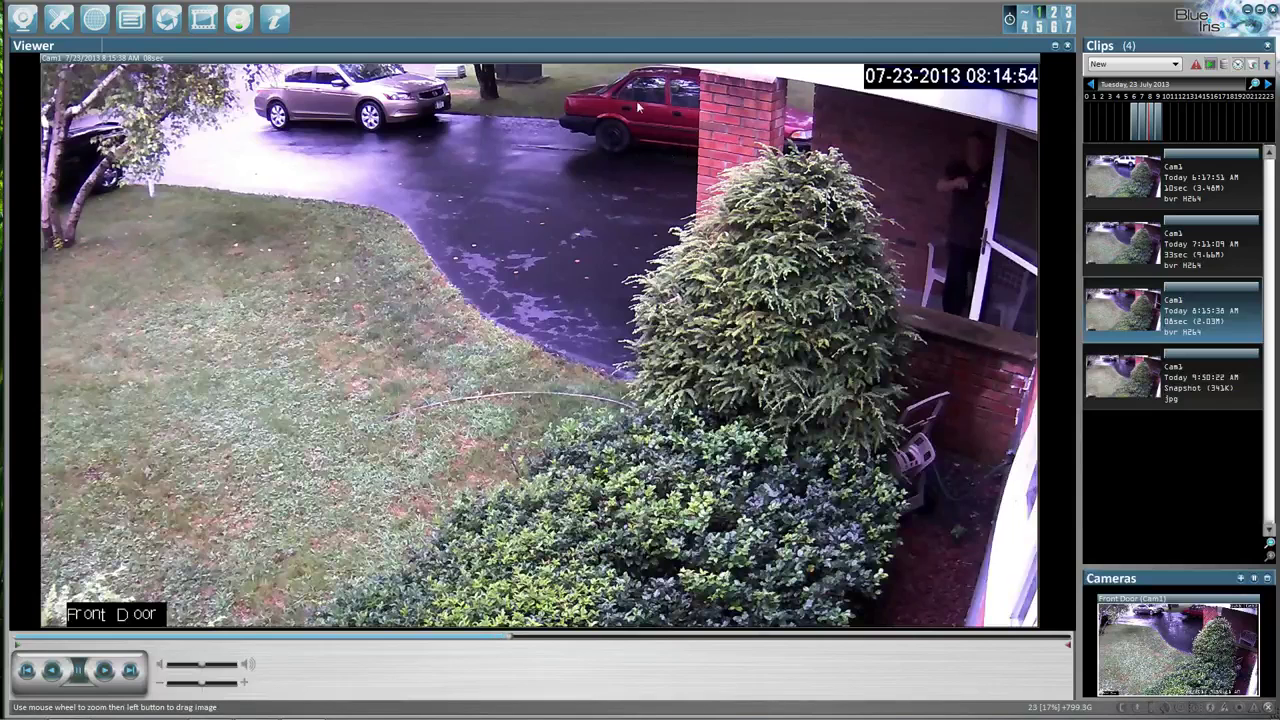
left_click(1178, 647)
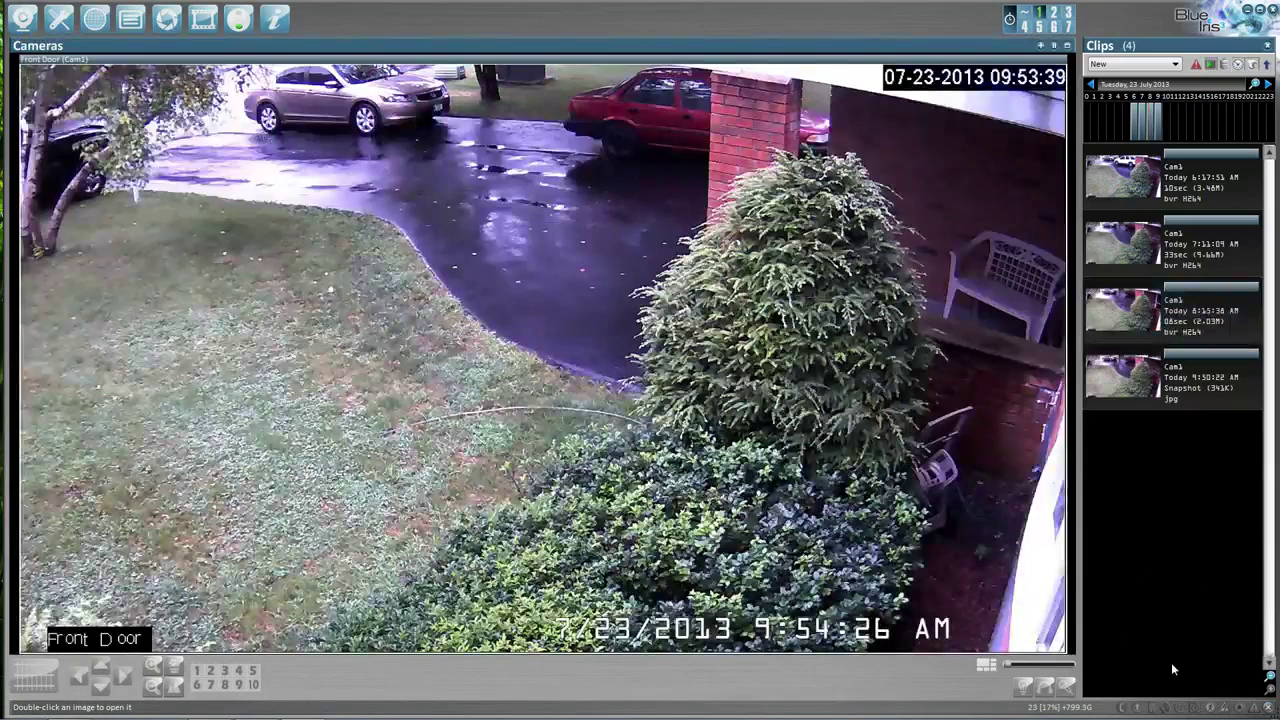